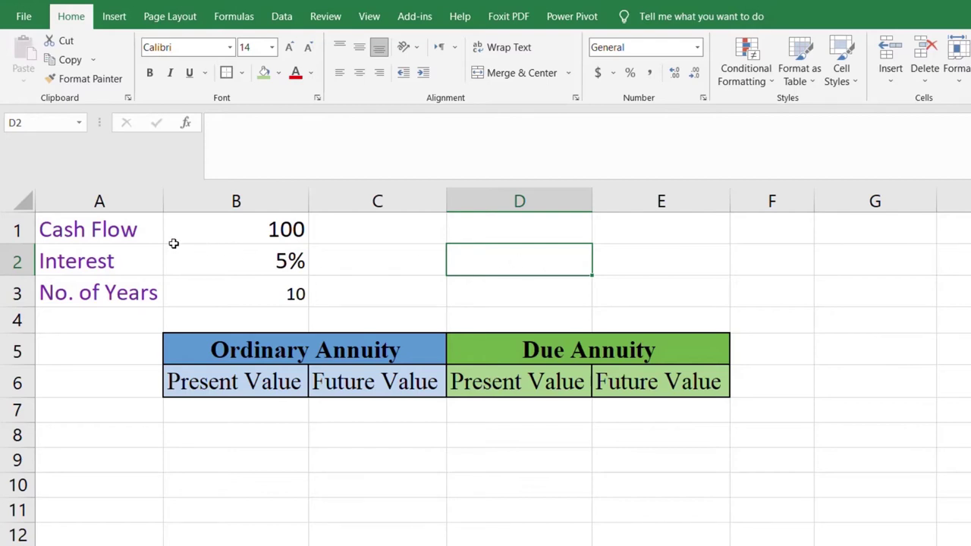
# Step: Step through the Cash Flow and the other input values in column B
pyautogui.click(134, 233)
pyautogui.press('Right')
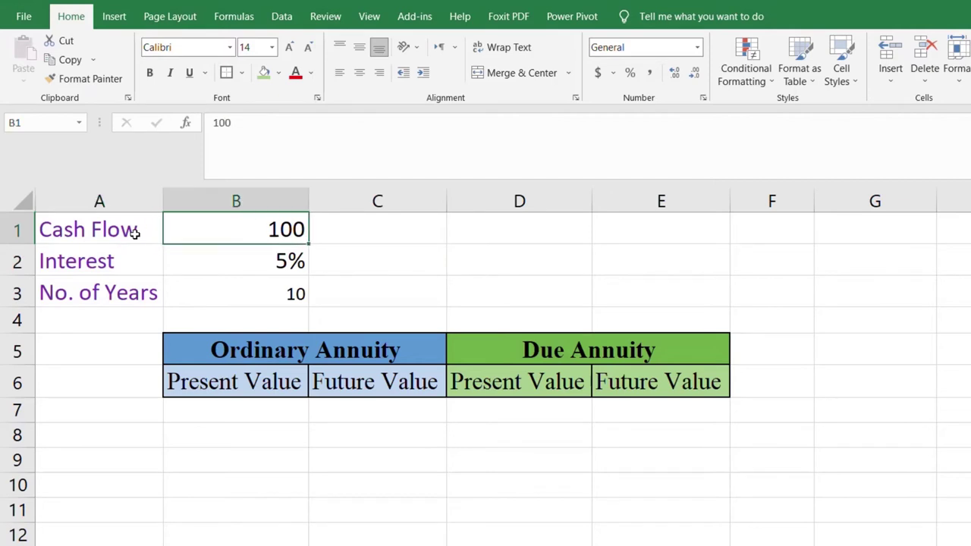
pyautogui.press('Down')
pyautogui.press('Down')
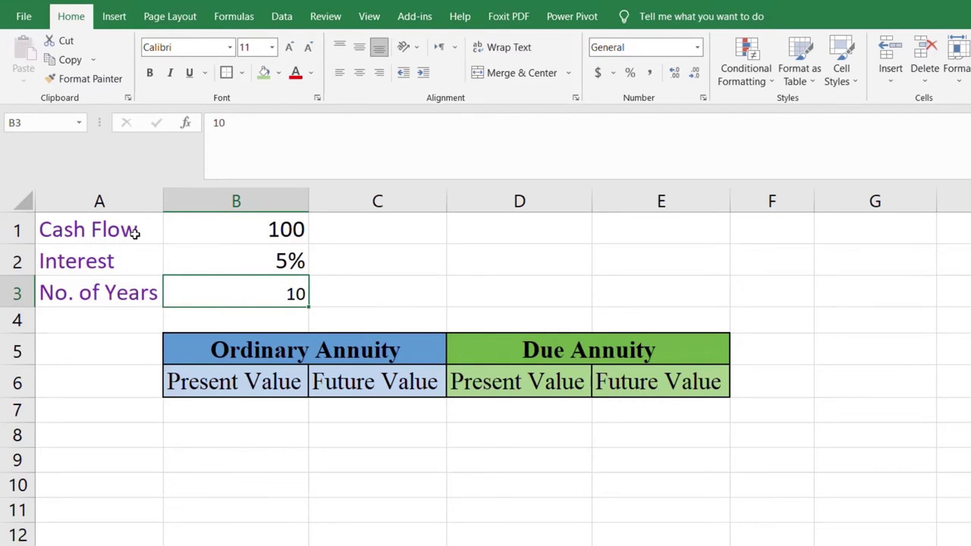
pyautogui.click(893, 455)
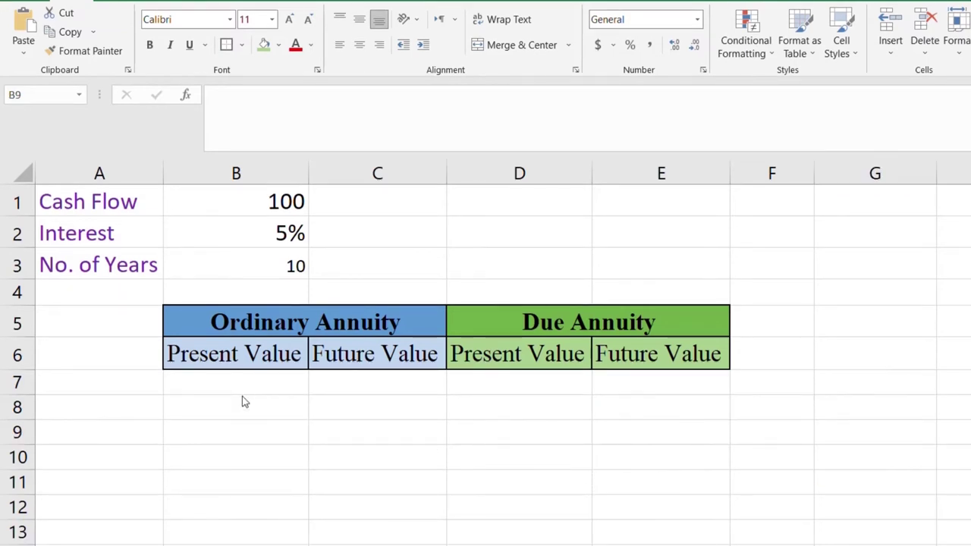
# Step: Enter the Rate argument with the description 'Interest rate', fixing its capitalisation typo
pyautogui.click(177, 440)
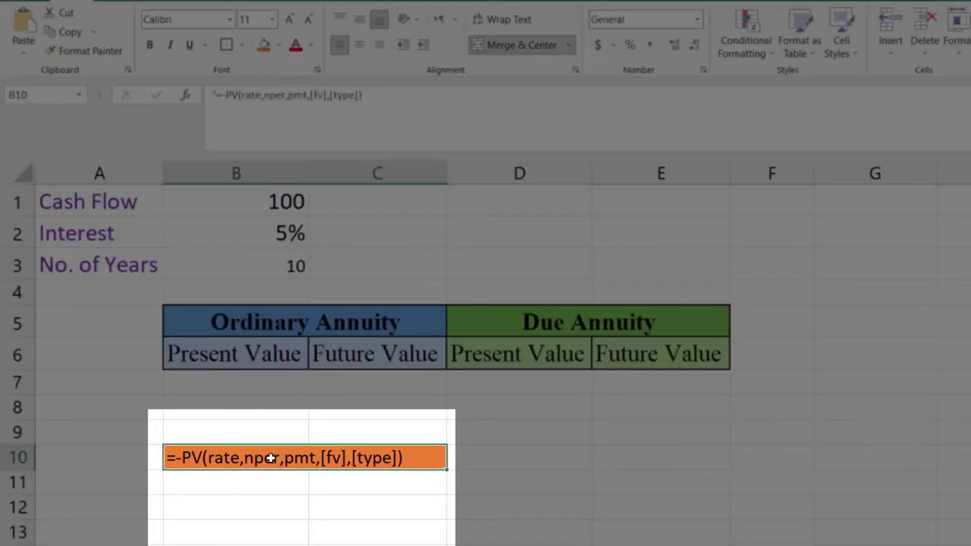
pyautogui.click(256, 479)
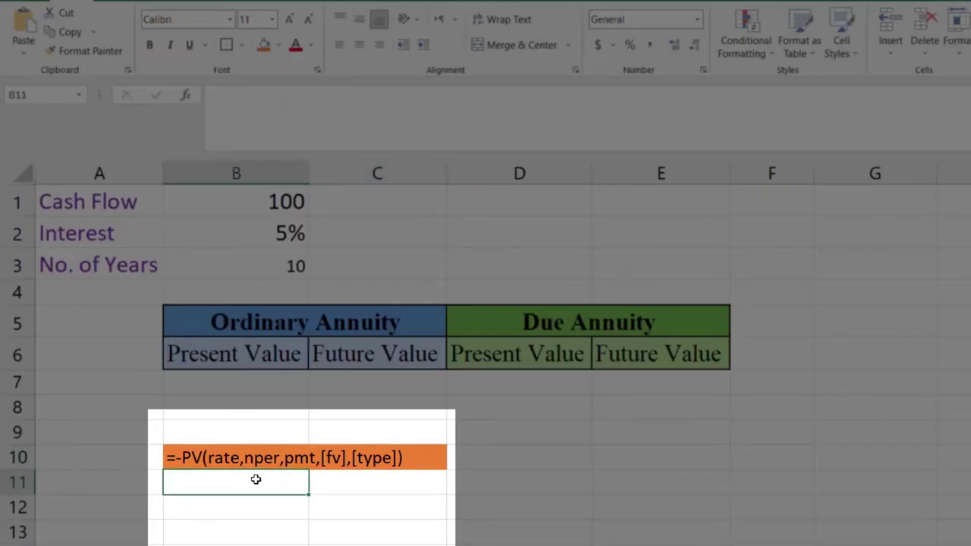
pyautogui.write('Rate')
pyautogui.press('Return')
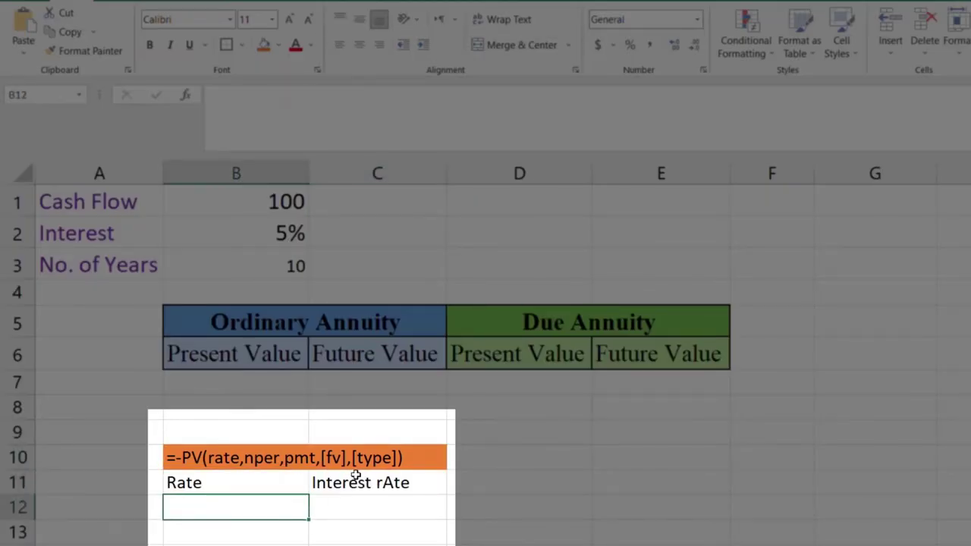
pyautogui.doubleClick(424, 483)
pyautogui.press('BackSpace')
pyautogui.press('BackSpace')
pyautogui.press('BackSpace')
pyautogui.write('ate')
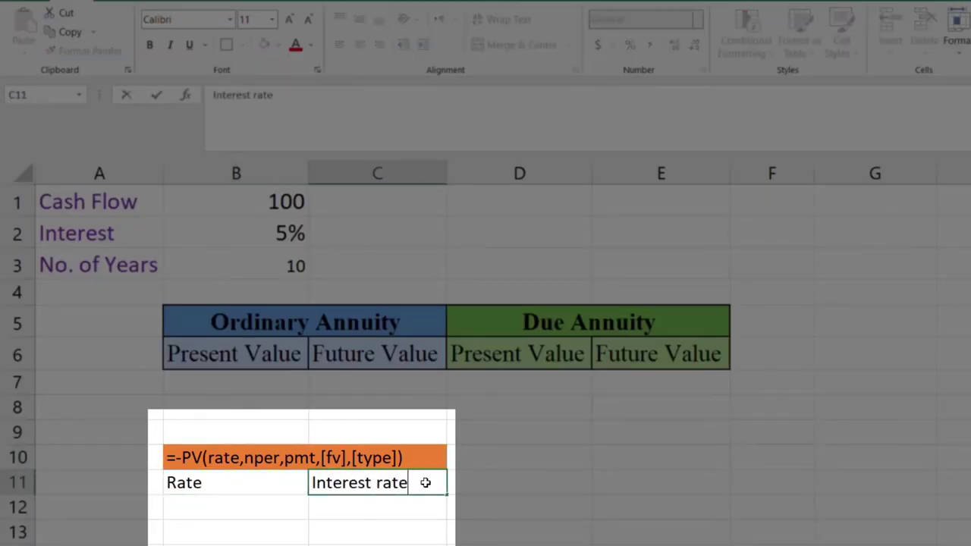
pyautogui.press('Return')
# Step: Add the nper argument with value 10 and the pmt argument with value 100
pyautogui.click(280, 511)
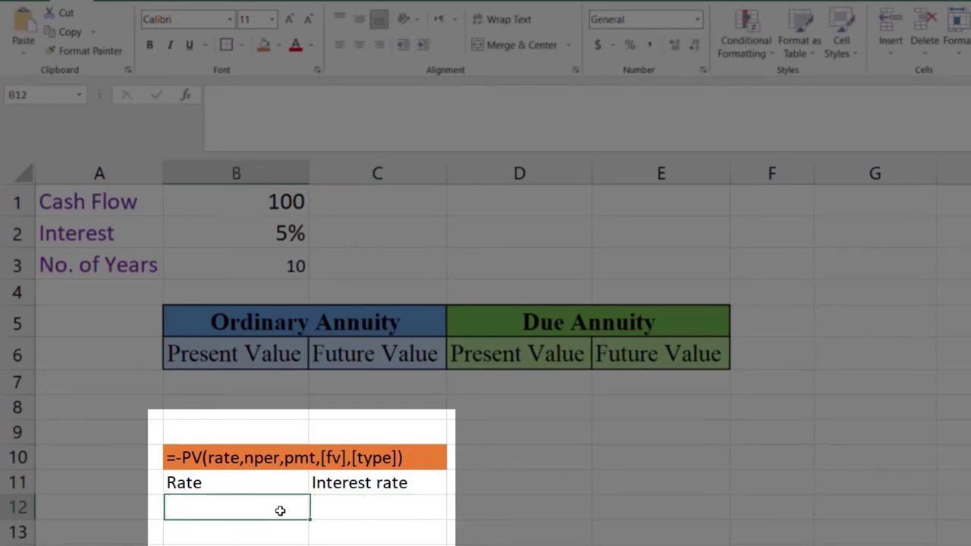
pyautogui.write('nper')
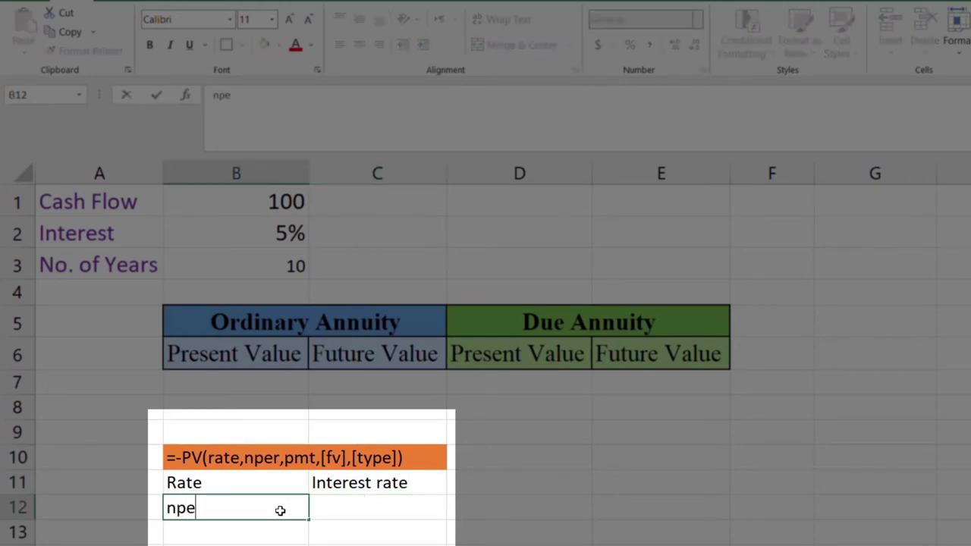
pyautogui.press('Tab')
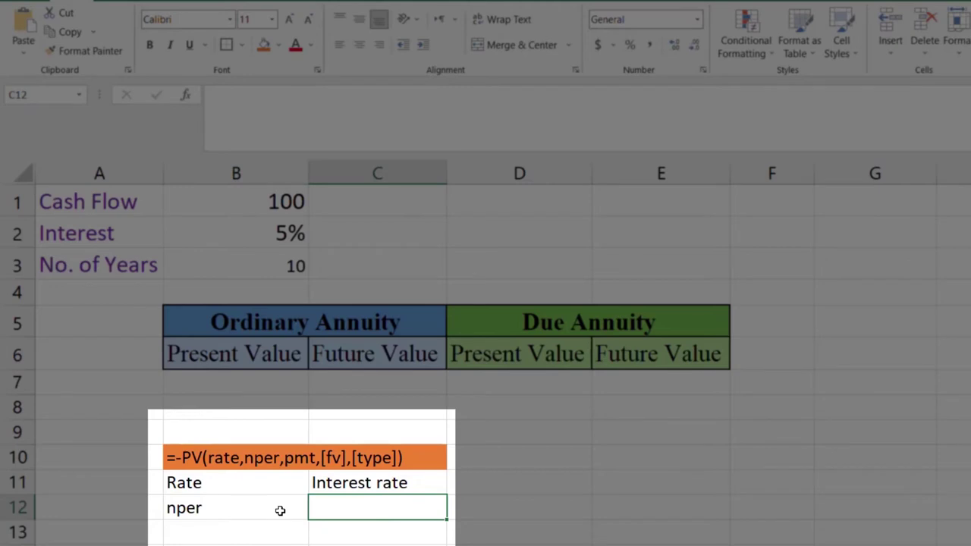
pyautogui.write('10')
pyautogui.press('Return')
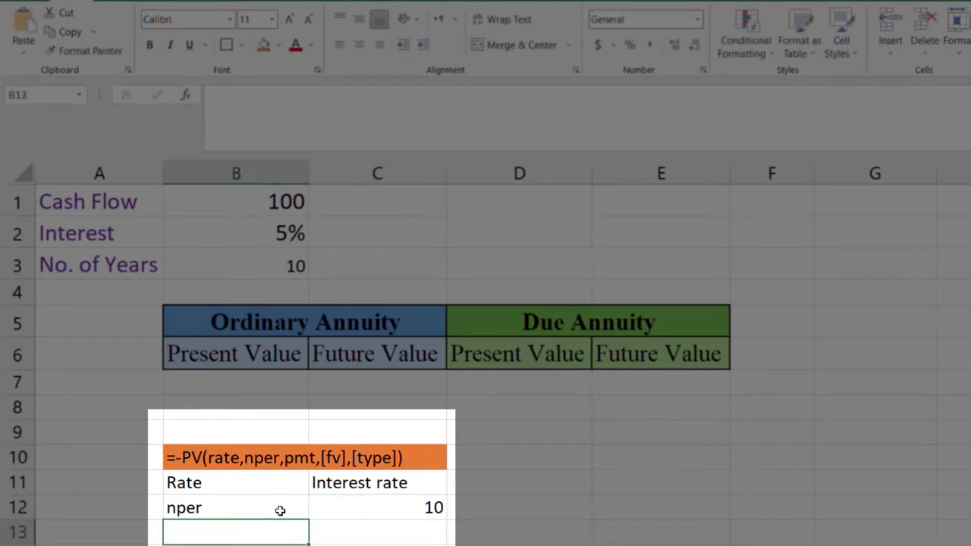
pyautogui.write('pmt')
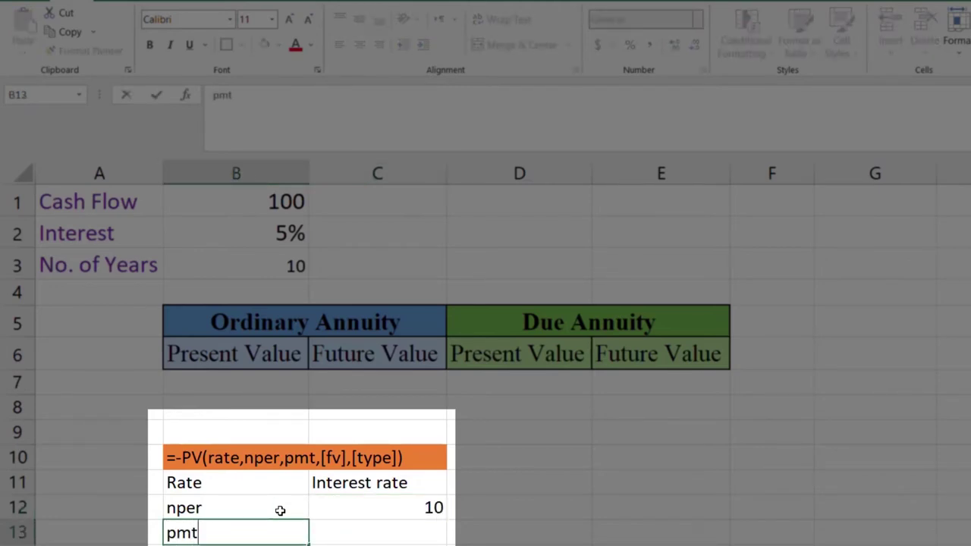
pyautogui.press('Tab')
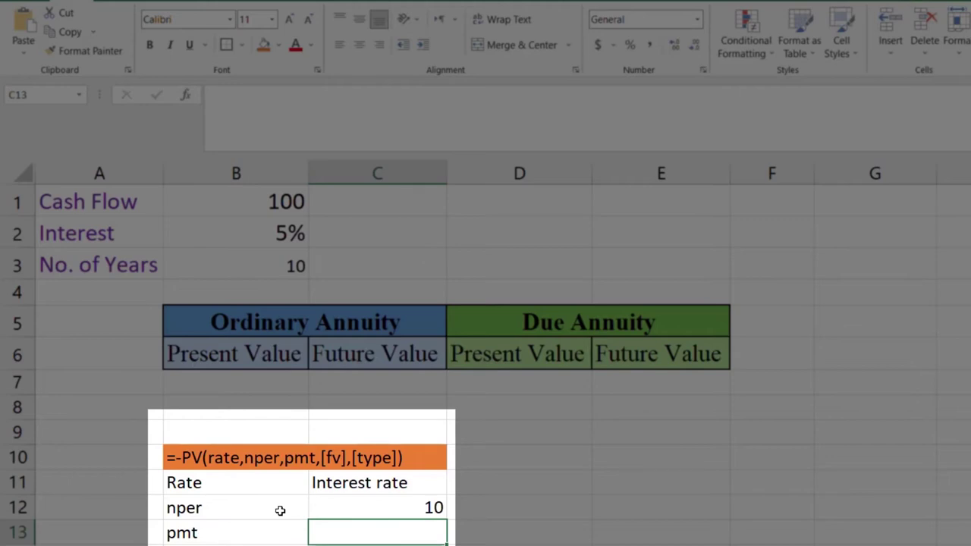
pyautogui.write('100')
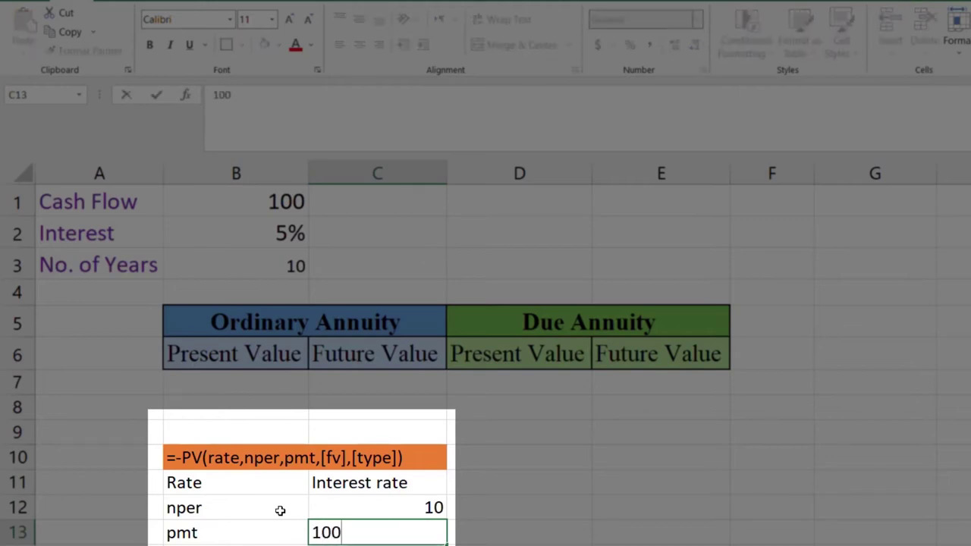
pyautogui.press('Return')
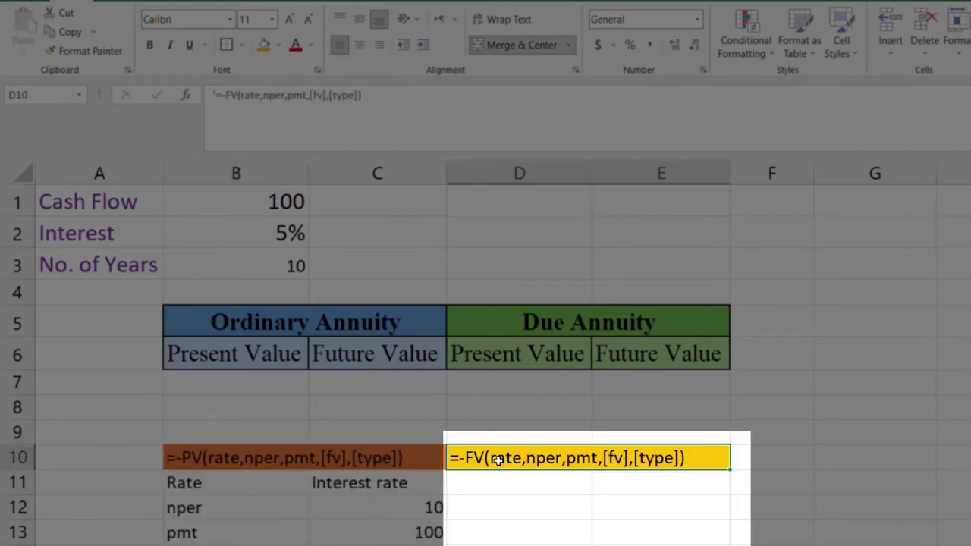
pyautogui.click(547, 527)
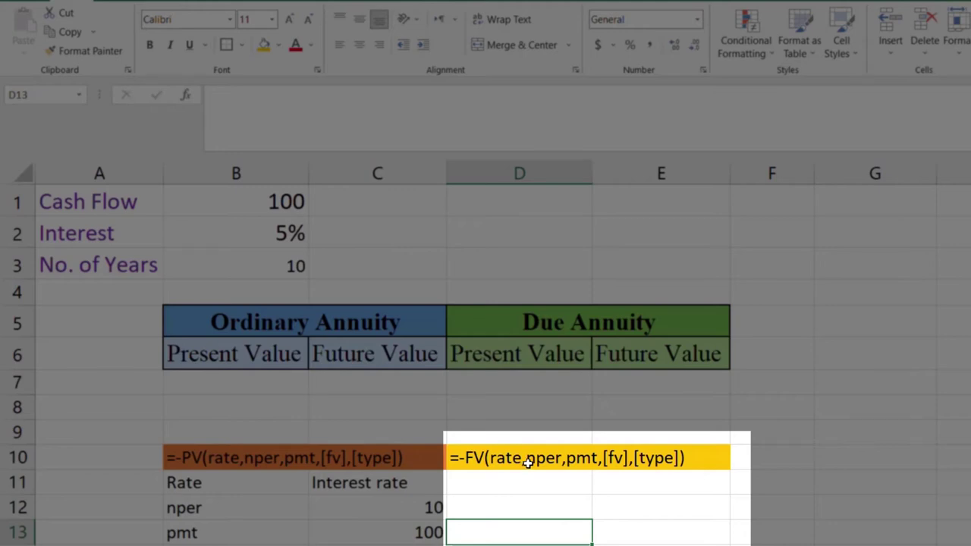
pyautogui.click(577, 463)
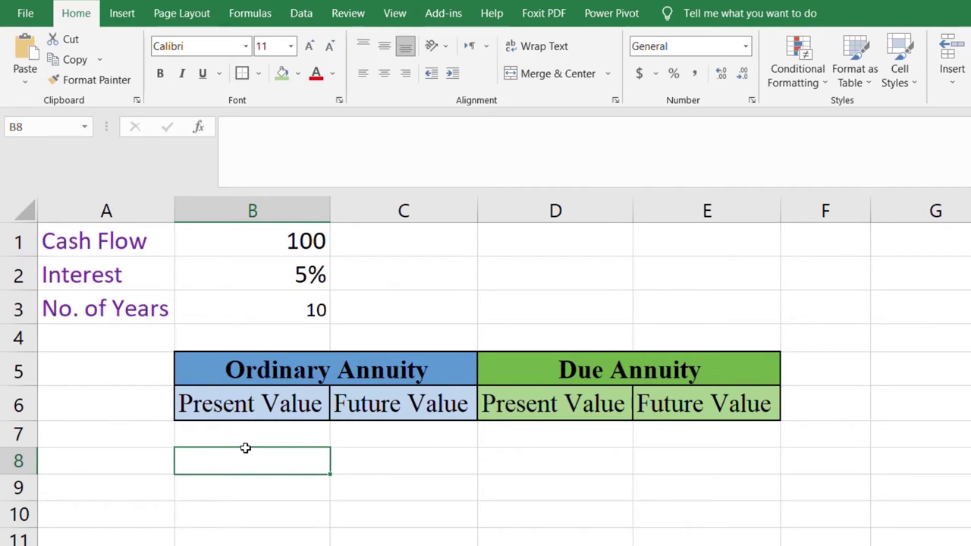
# Step: Enter =-PV(B2,B3,B1,0,0) in B8 with end-of-period payments, giving $772.17
pyautogui.write('=')
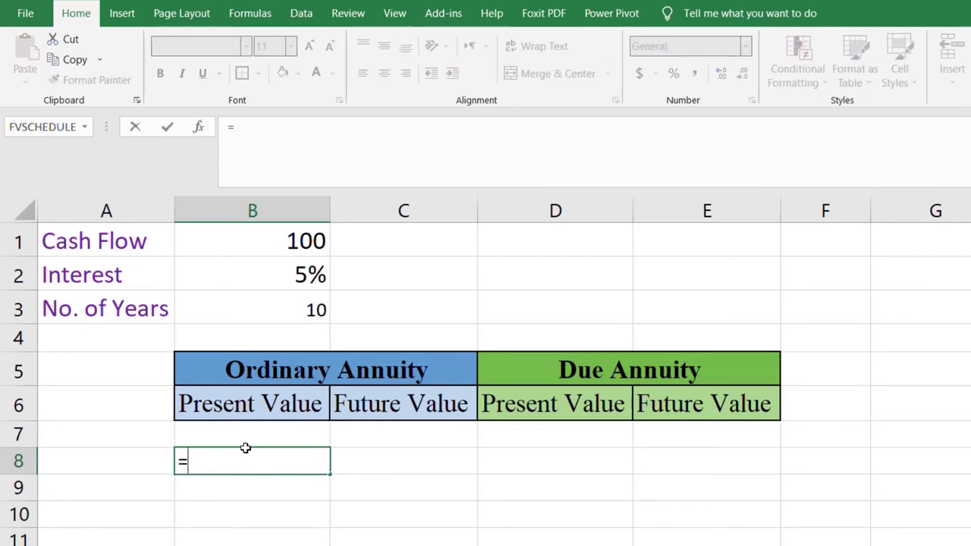
pyautogui.write('-pv')
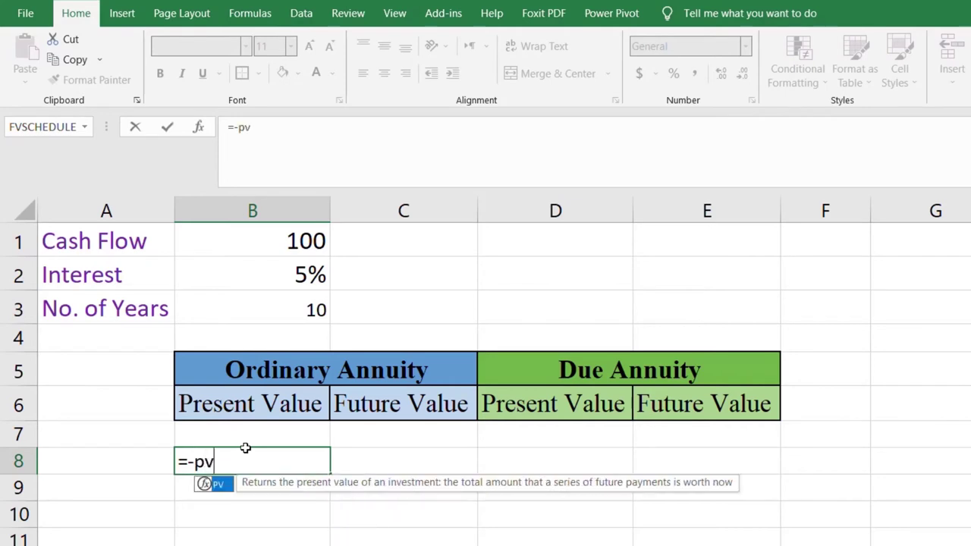
pyautogui.write('(')
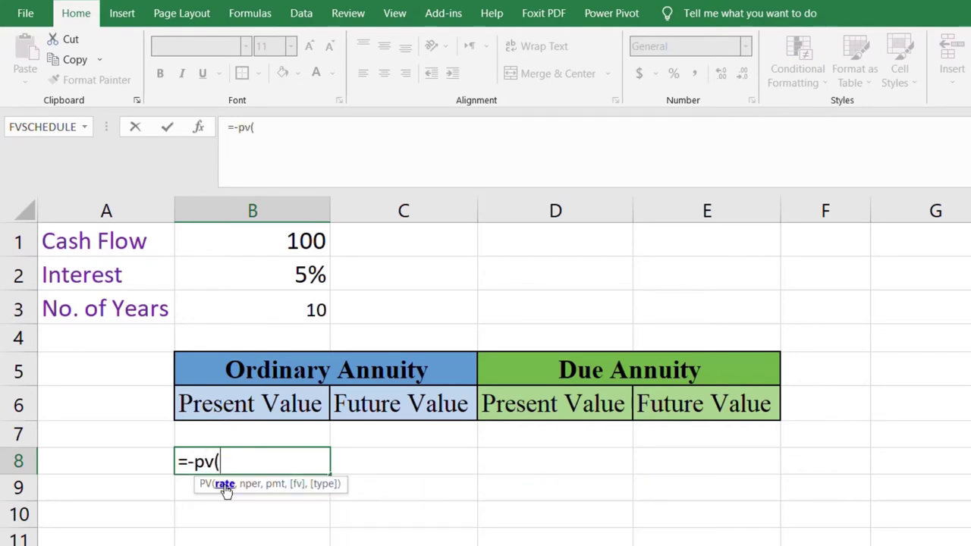
pyautogui.click(312, 281)
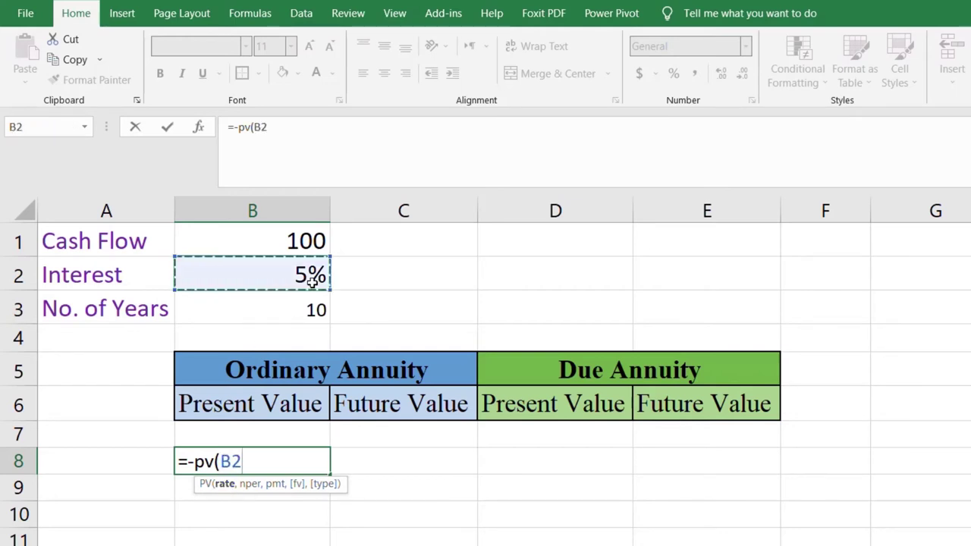
pyautogui.write(',')
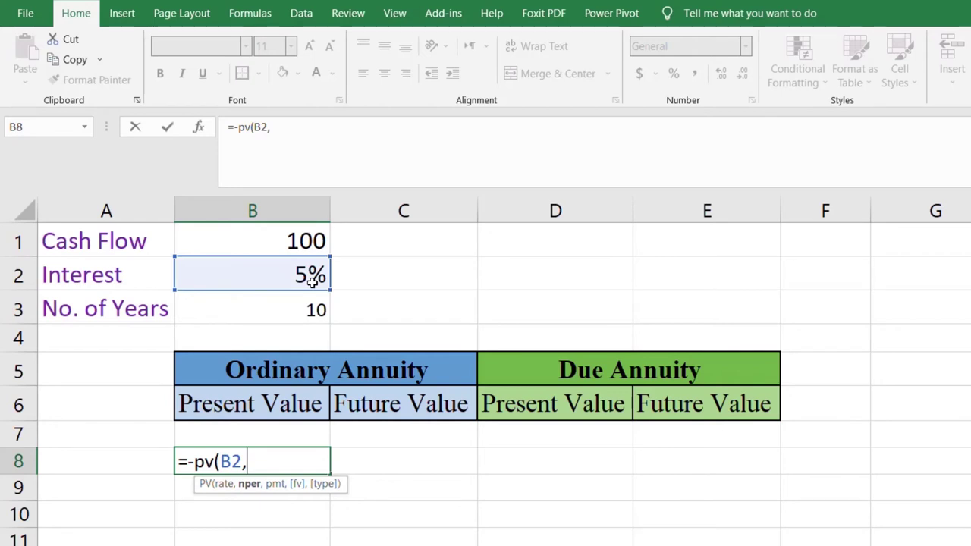
pyautogui.click(304, 309)
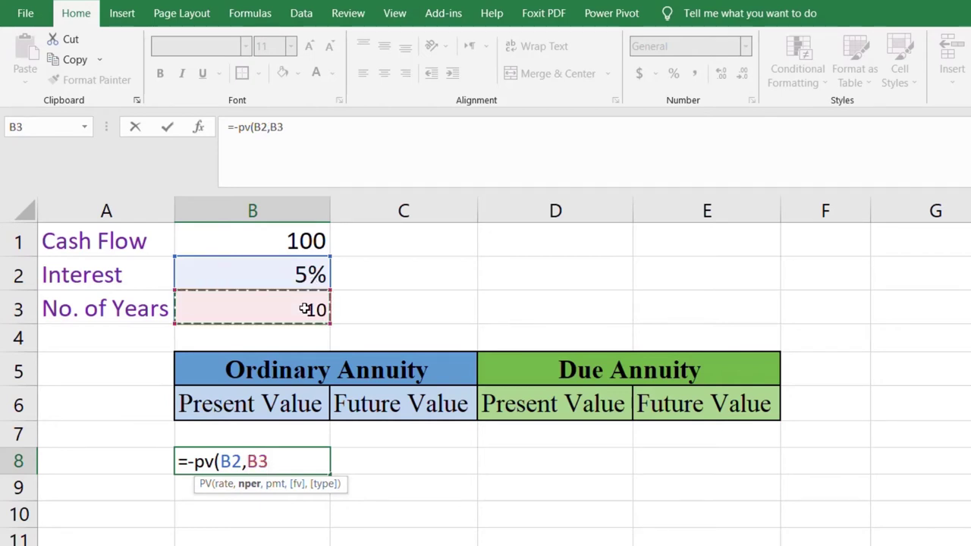
pyautogui.write(',')
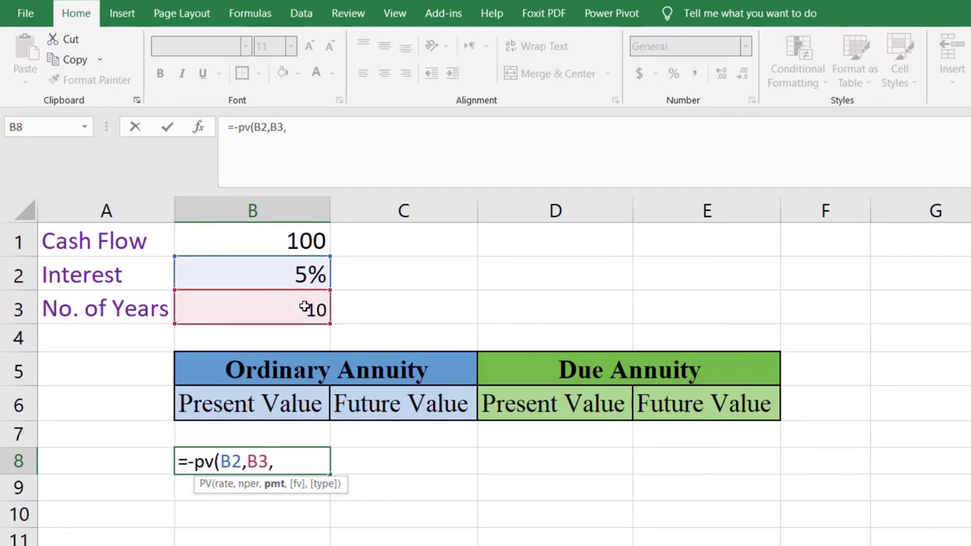
pyautogui.click(293, 232)
pyautogui.write(',')
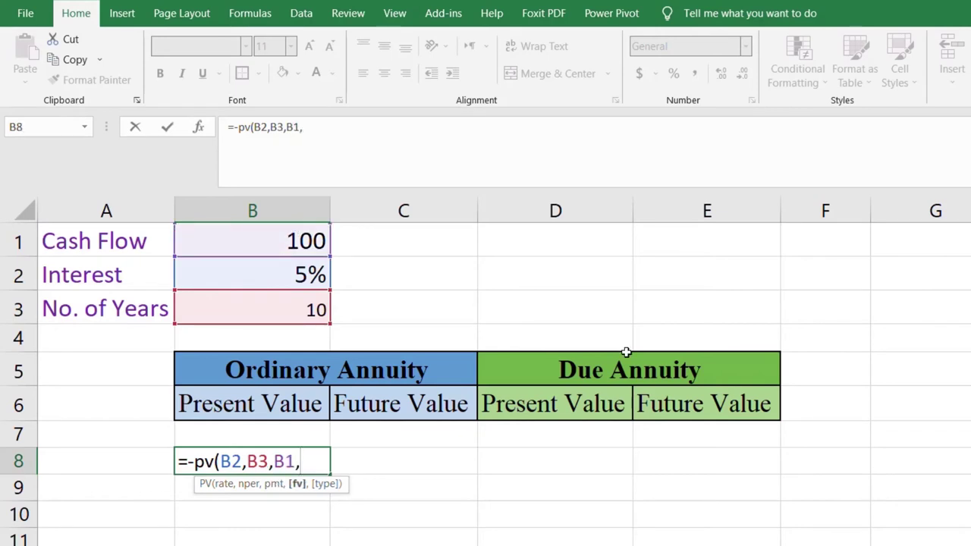
pyautogui.write('0,')
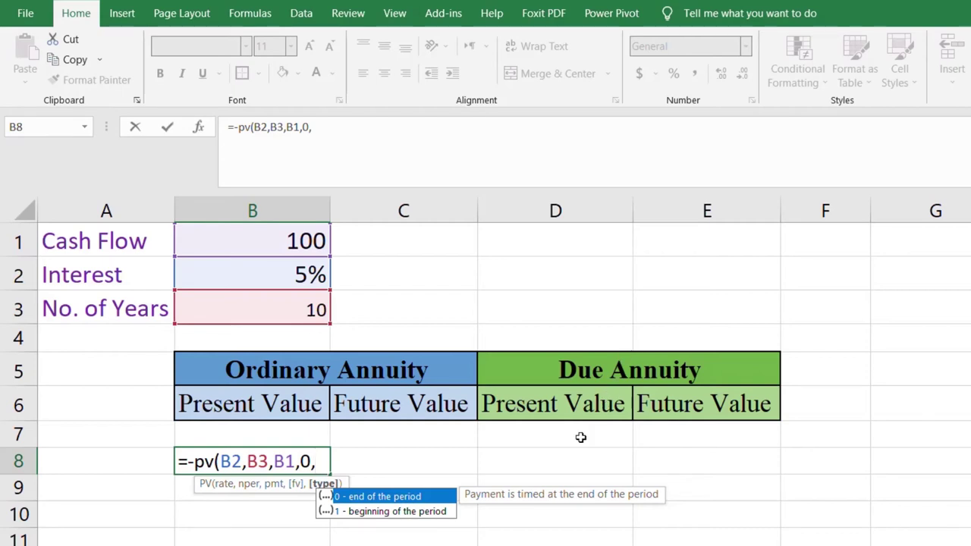
pyautogui.doubleClick(402, 498)
pyautogui.write(')')
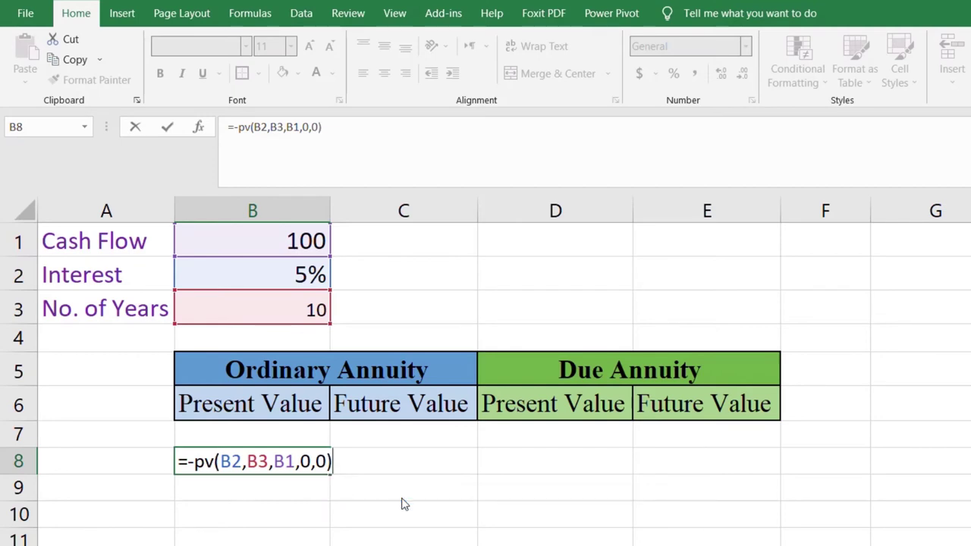
pyautogui.press('Return')
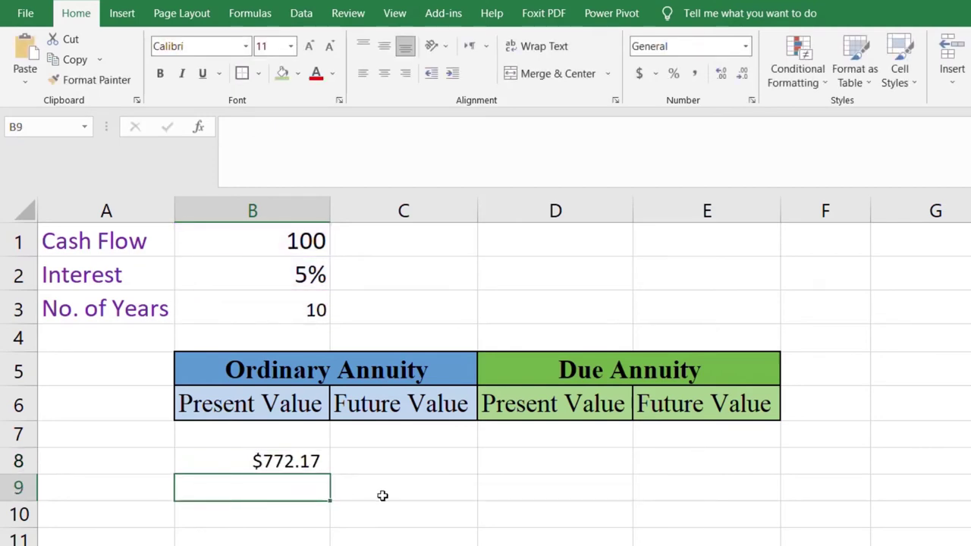
pyautogui.click(273, 459)
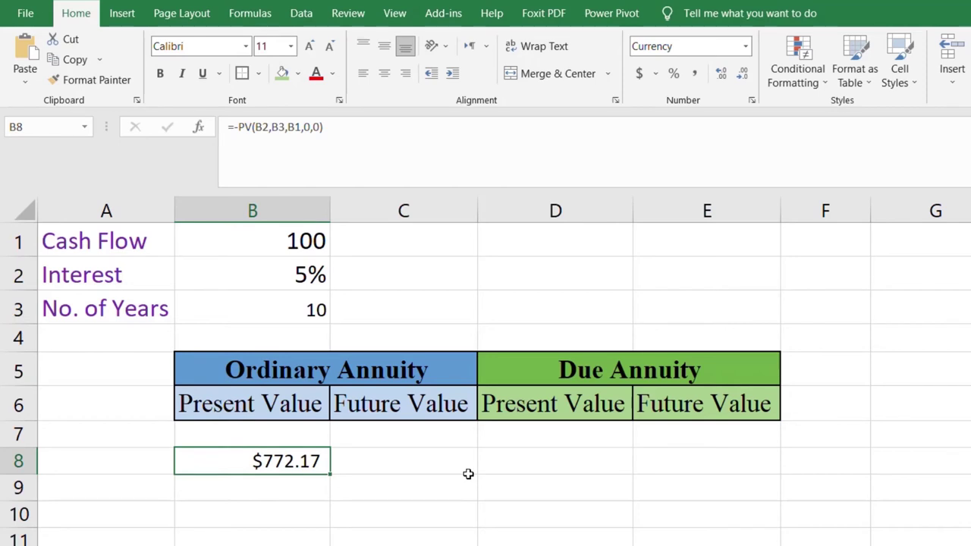
# Step: Enter =-FV(B2,B3,B1,0,0) in C8 for the ordinary annuity future value of $1,257.79
pyautogui.click(407, 467)
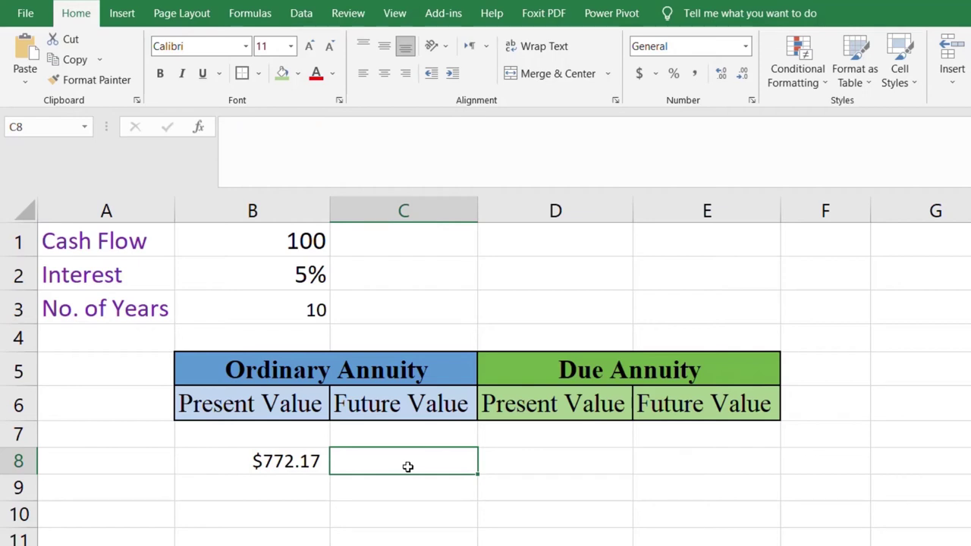
pyautogui.write('=')
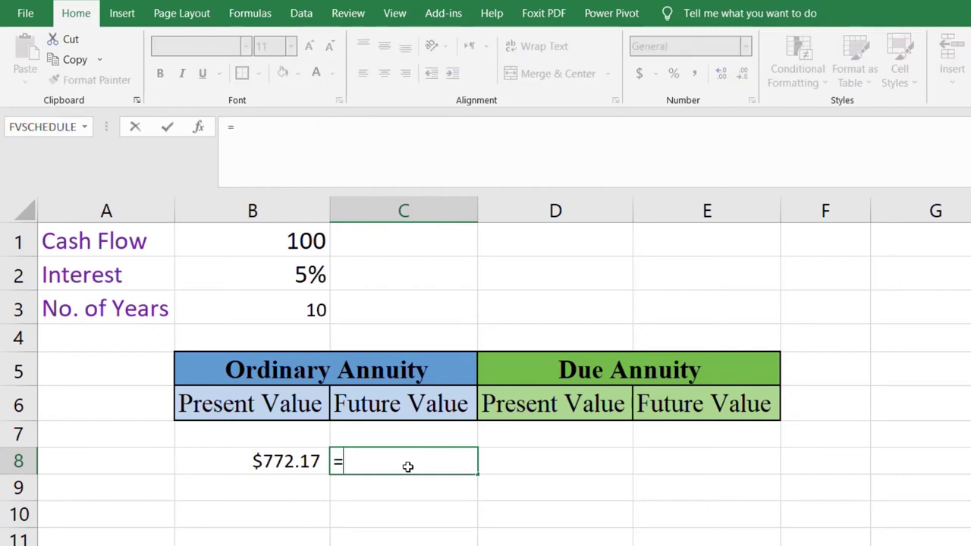
pyautogui.write('-f')
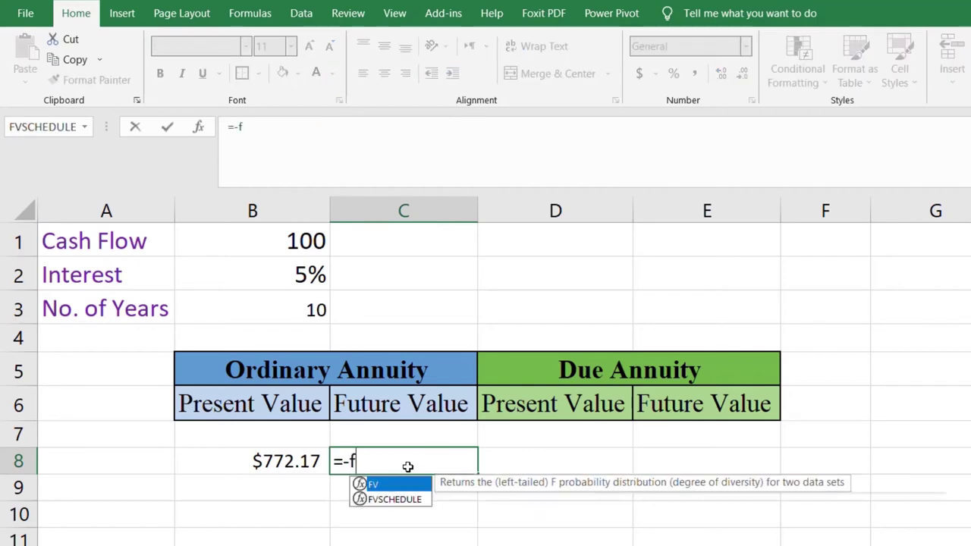
pyautogui.write('v(')
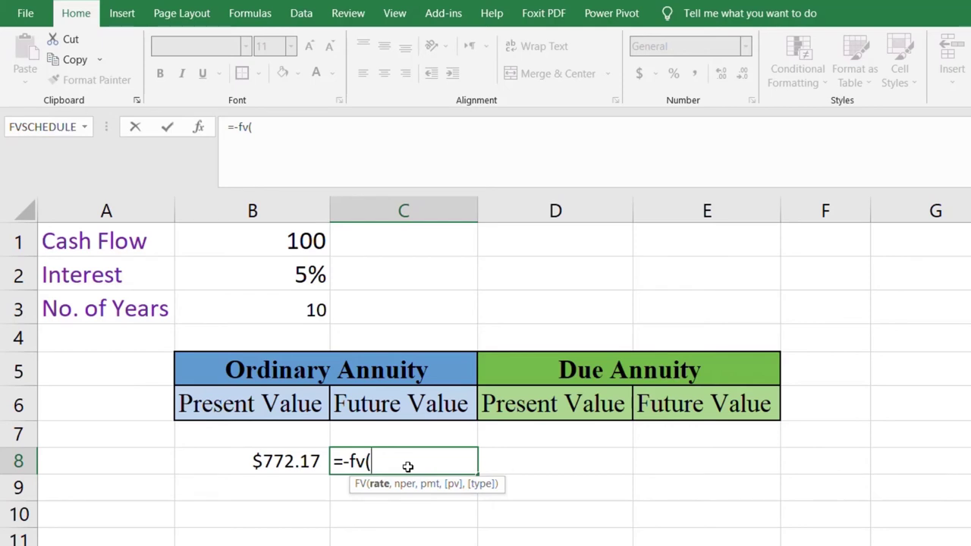
pyautogui.click(303, 276)
pyautogui.write(',')
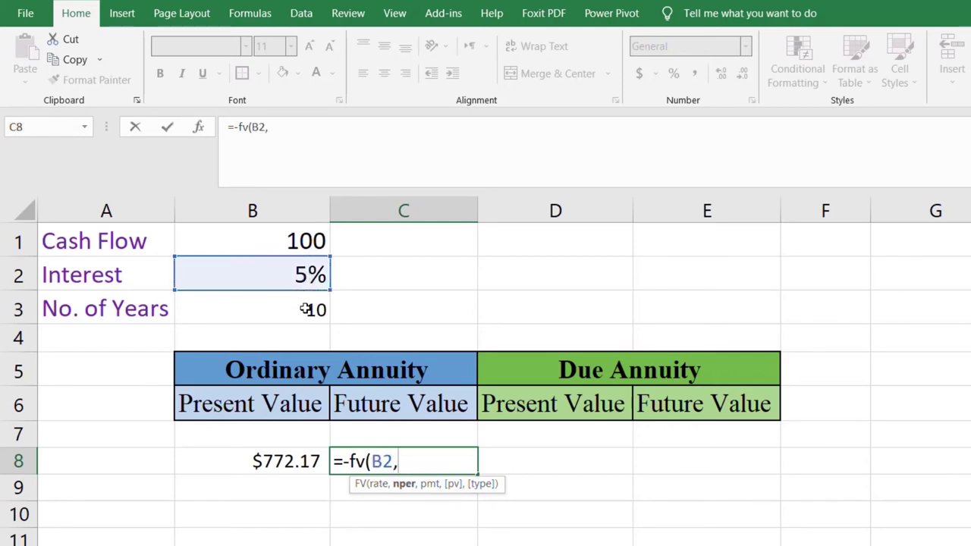
pyautogui.click(305, 309)
pyautogui.write(',')
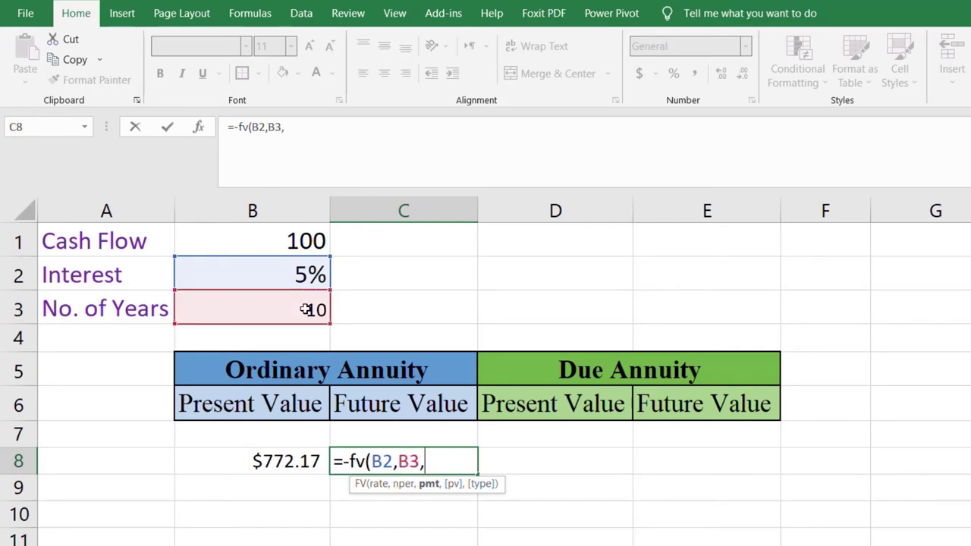
pyautogui.click(305, 241)
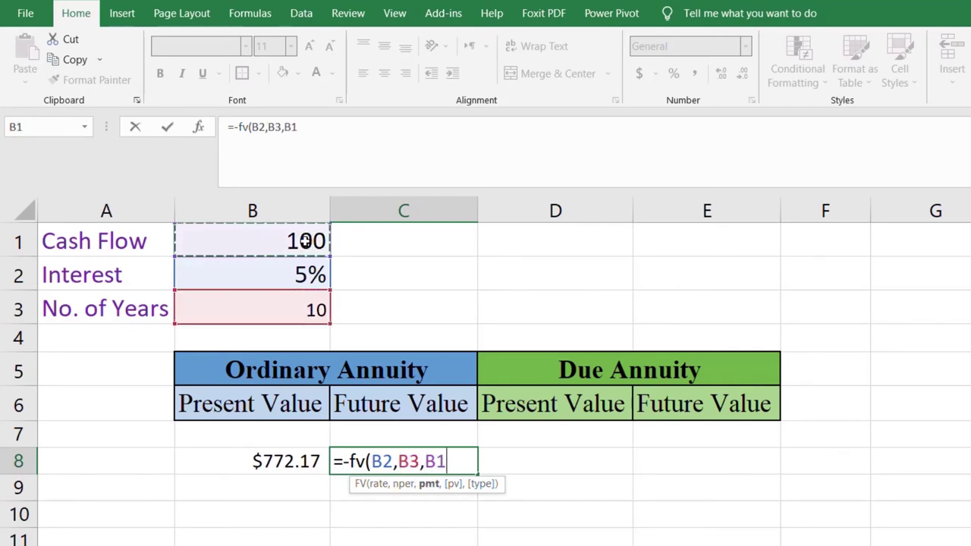
pyautogui.write(',')
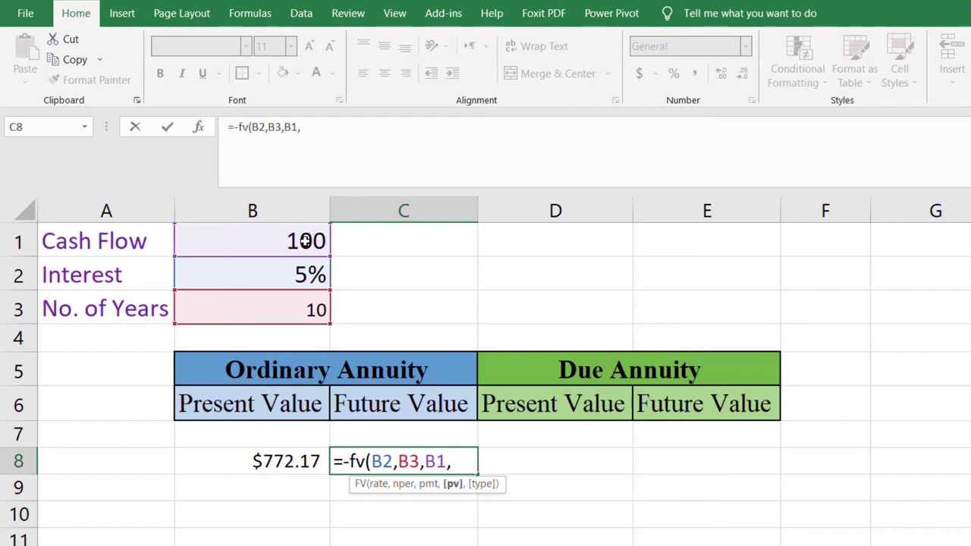
pyautogui.write('0,')
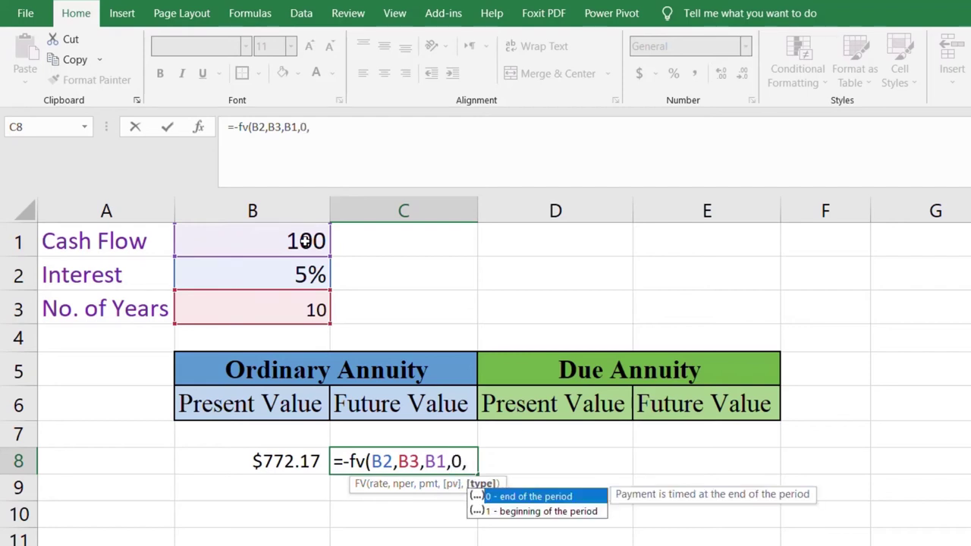
pyautogui.write('0)')
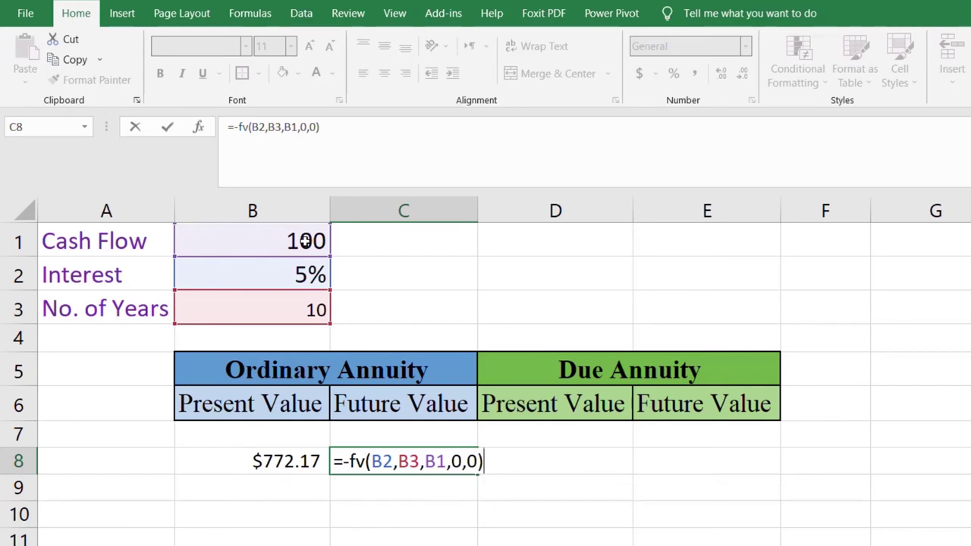
pyautogui.press('Return')
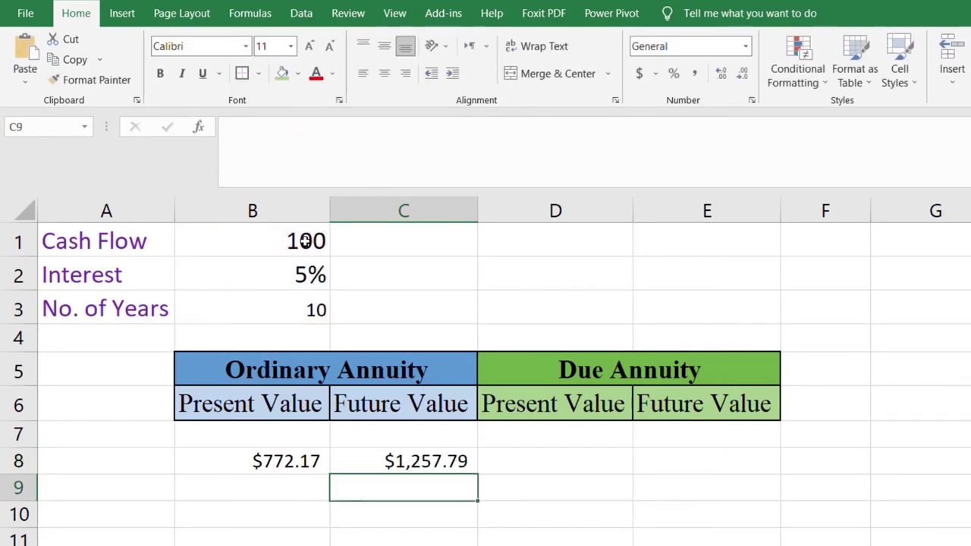
pyautogui.click(402, 463)
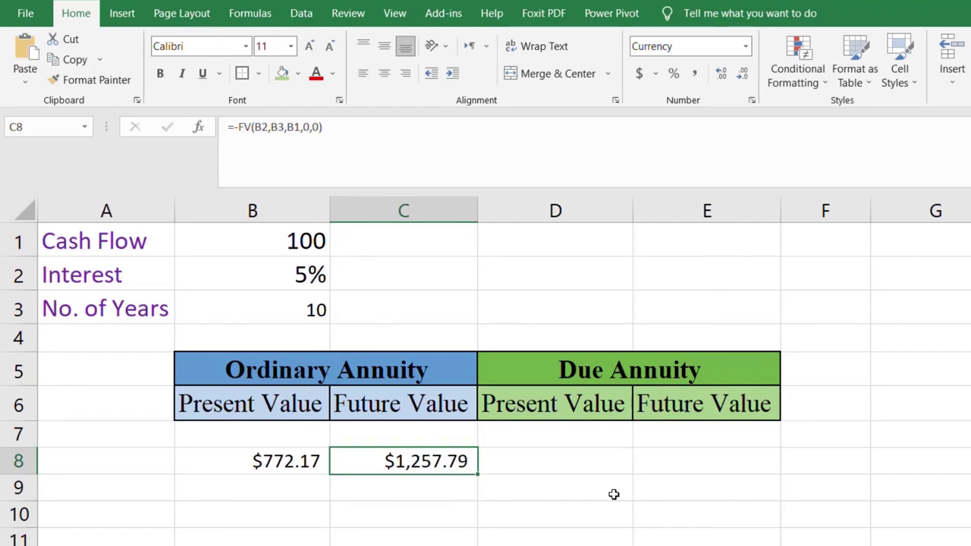
# Step: Enter =-PV(B2,B3,B1,0,1) in D8 with beginning-of-period payments, giving $810.78
pyautogui.click(561, 465)
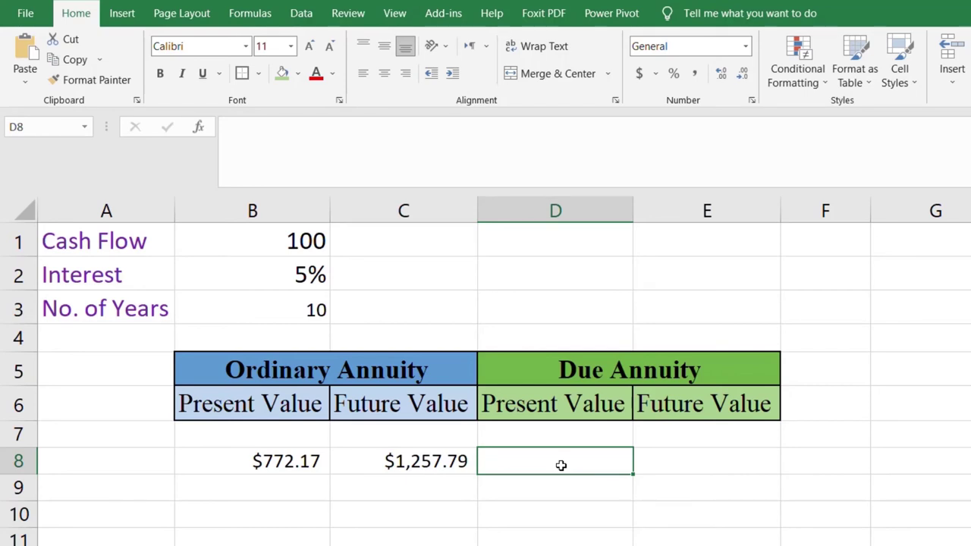
pyautogui.write('=-')
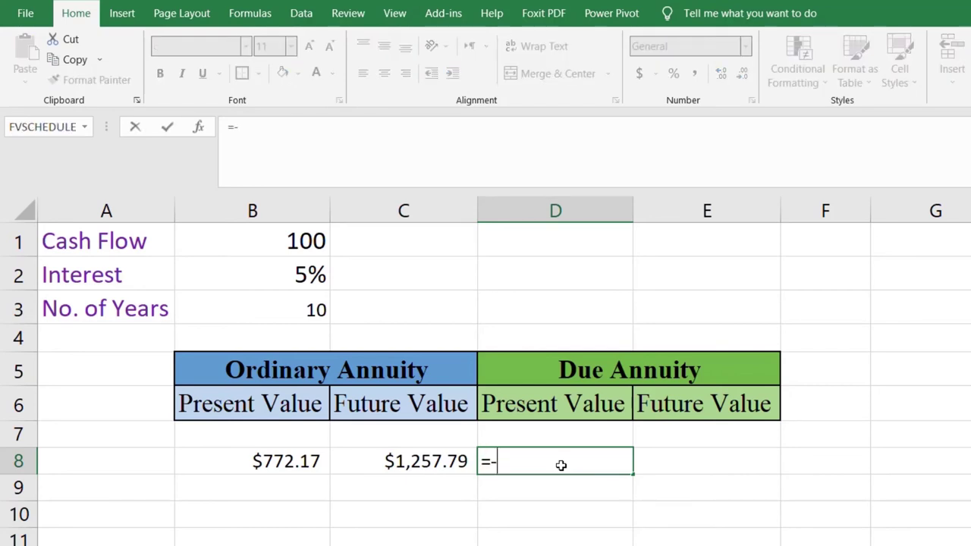
pyautogui.write('pv(')
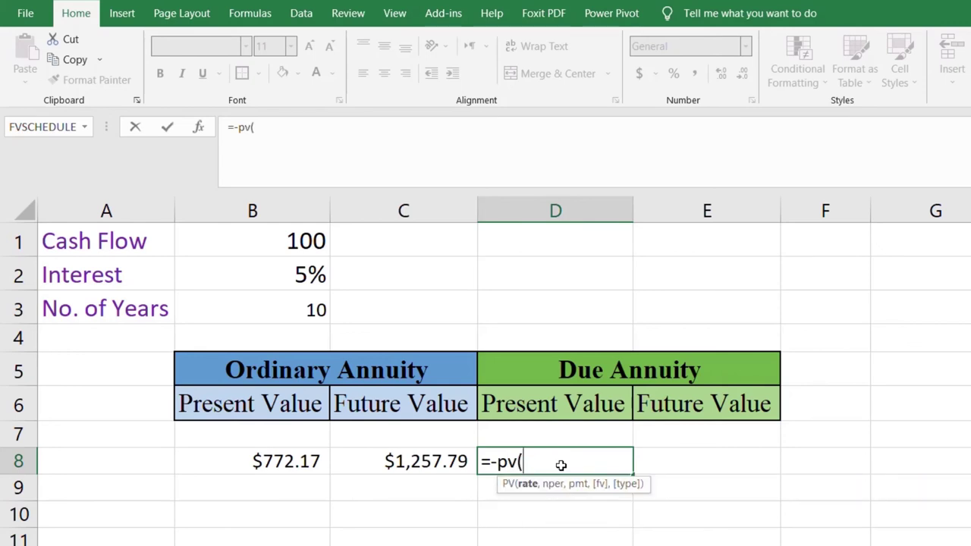
pyautogui.click(310, 276)
pyautogui.write(',')
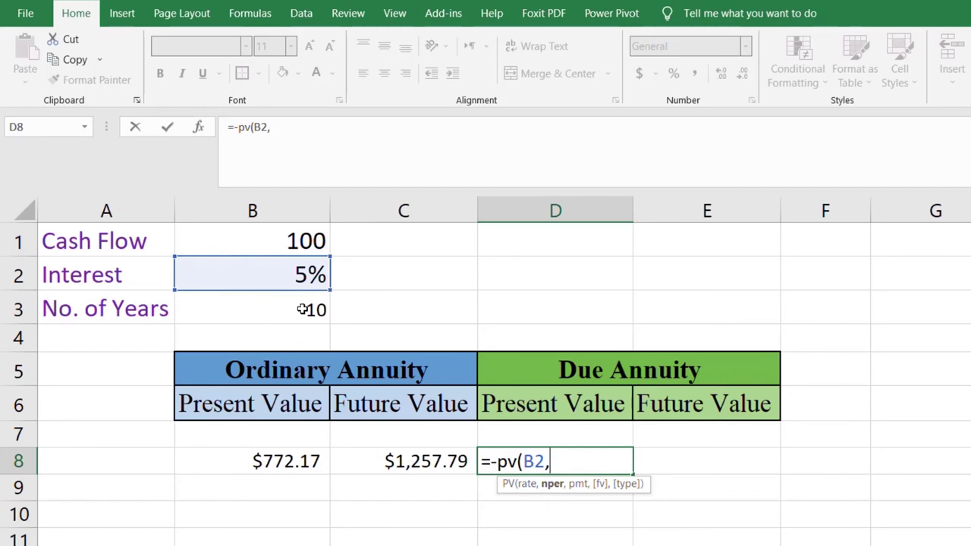
pyautogui.click(302, 309)
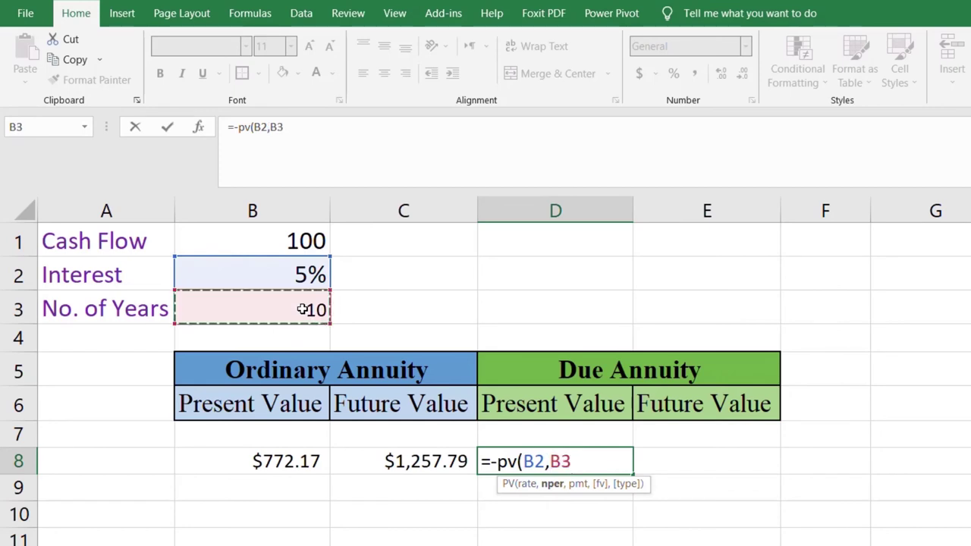
pyautogui.write(',')
pyautogui.click(295, 241)
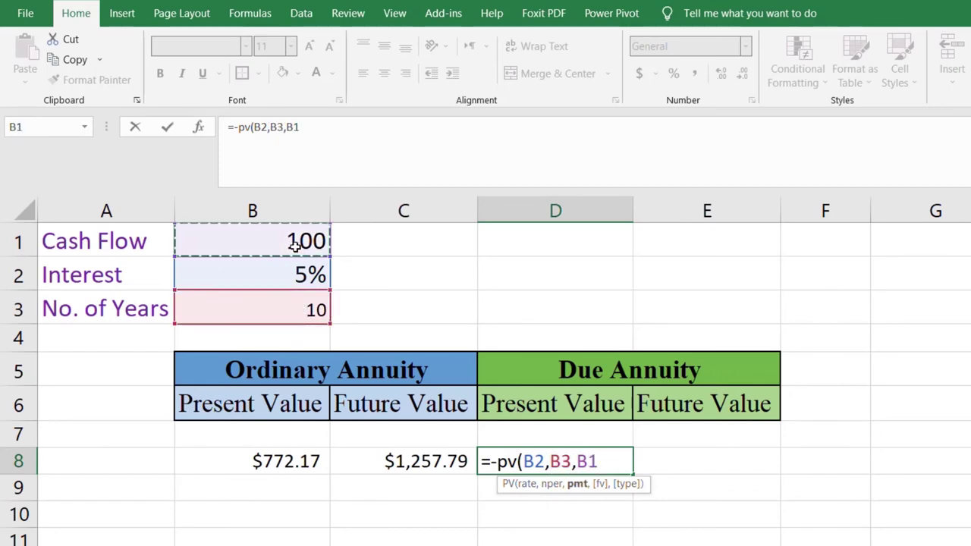
pyautogui.write(',0')
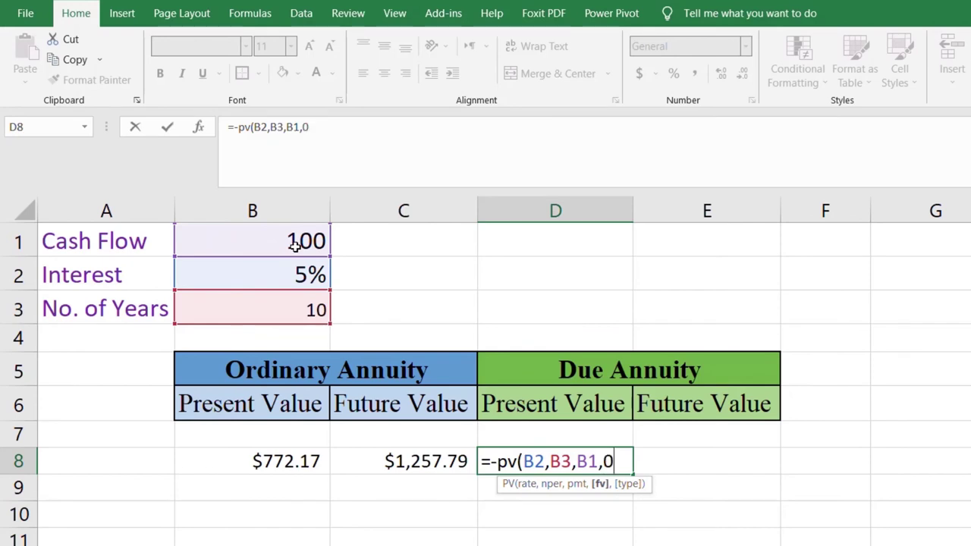
pyautogui.write(',')
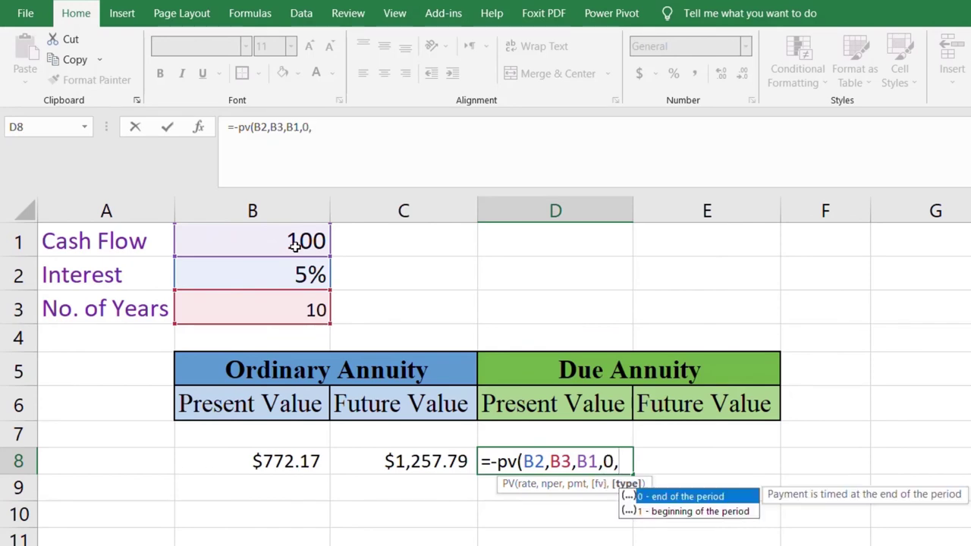
pyautogui.click(660, 512)
pyautogui.doubleClick(660, 511)
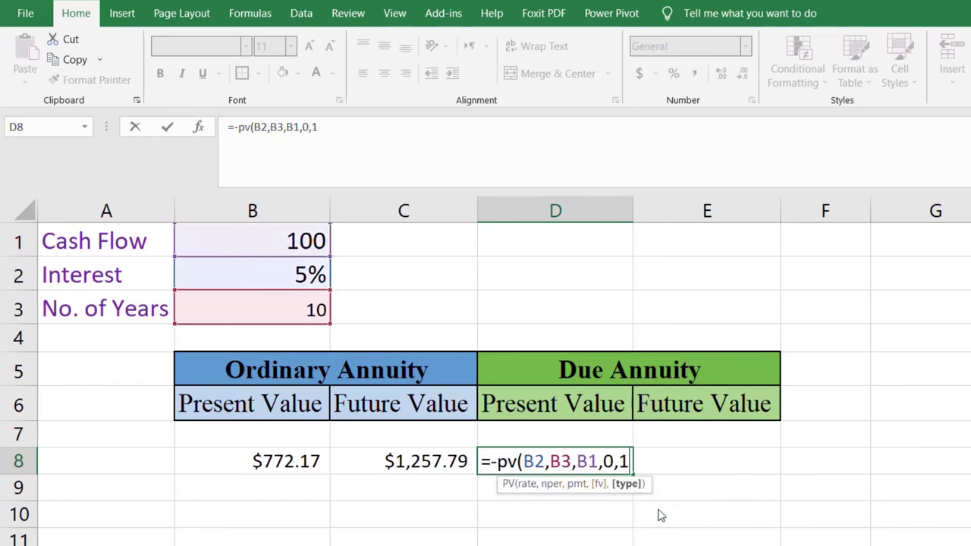
pyautogui.write(')')
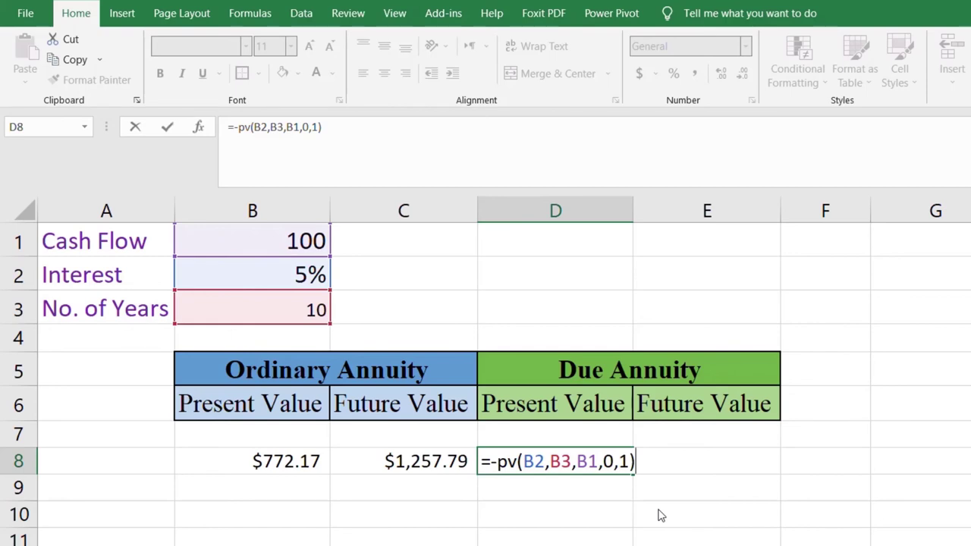
pyautogui.press('Return')
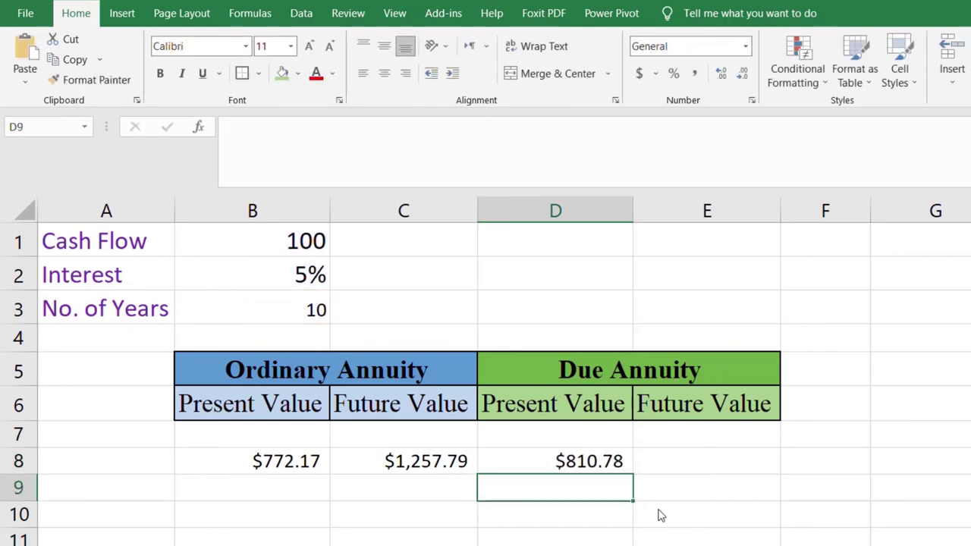
pyautogui.click(595, 467)
pyautogui.click(686, 461)
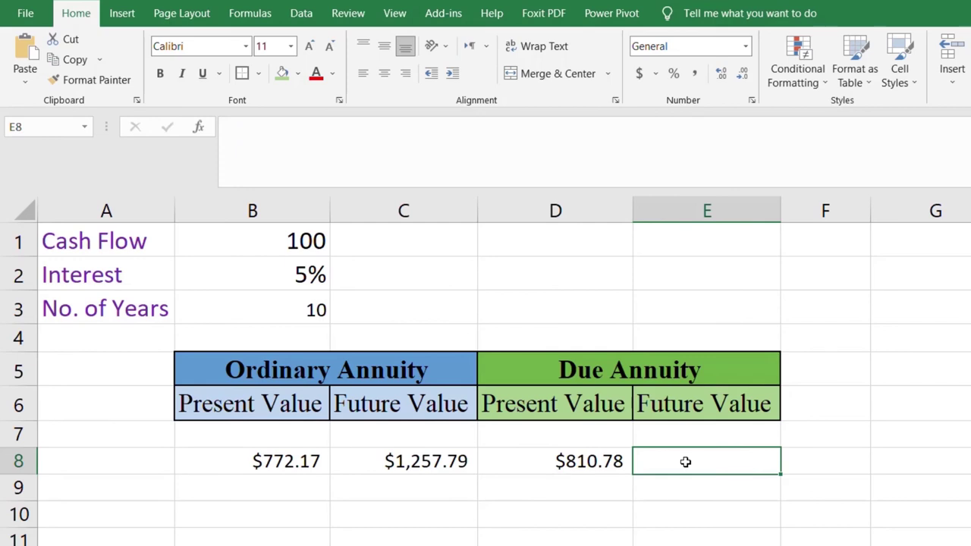
# Step: Enter =-FV(B2,B3,B1,0,1) in E8 for the due annuity future value of $1,320.68
pyautogui.write('=')
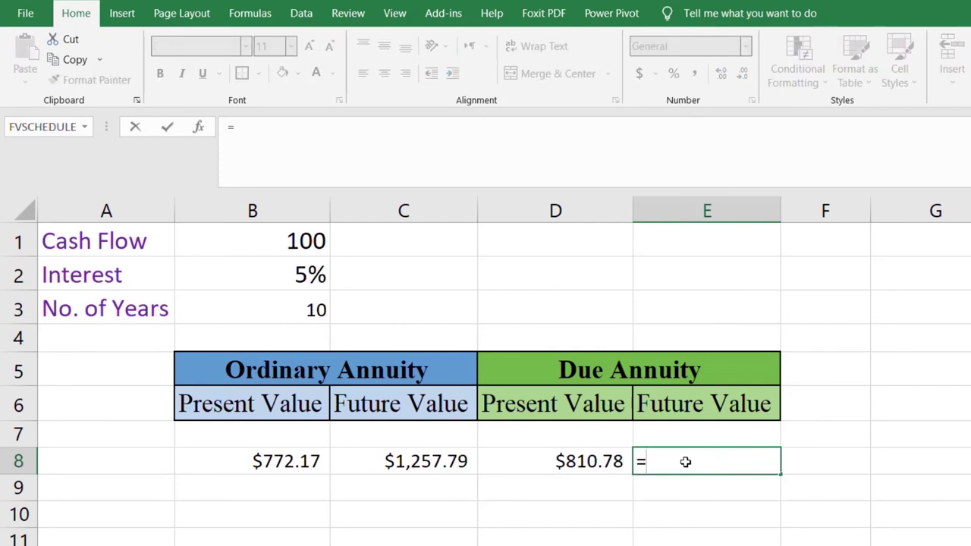
pyautogui.write('-fv(')
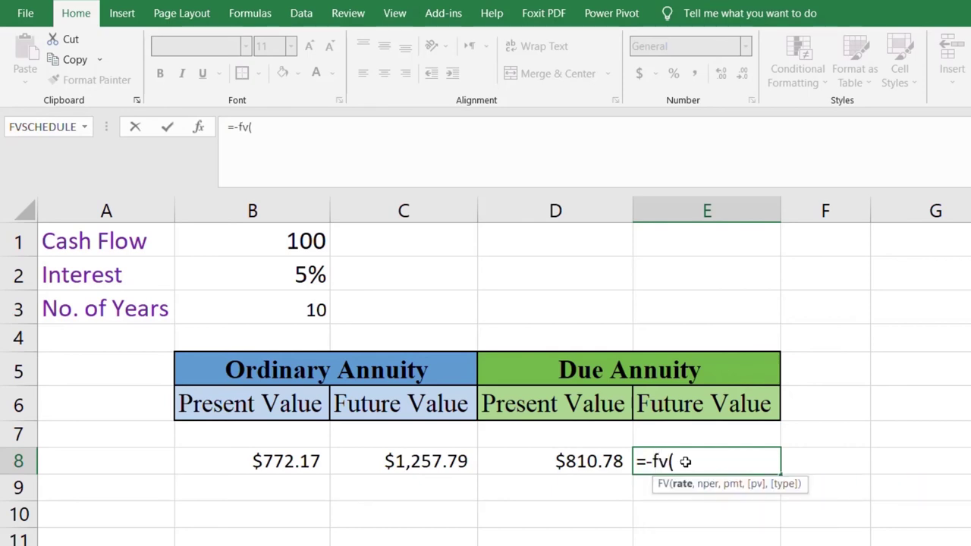
pyautogui.click(292, 277)
pyautogui.write(',')
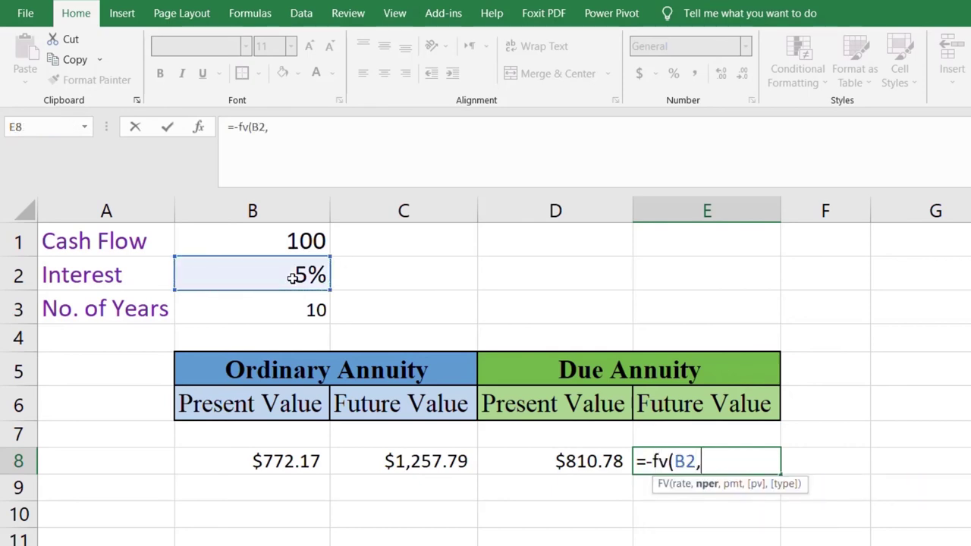
pyautogui.click(292, 320)
pyautogui.write(',')
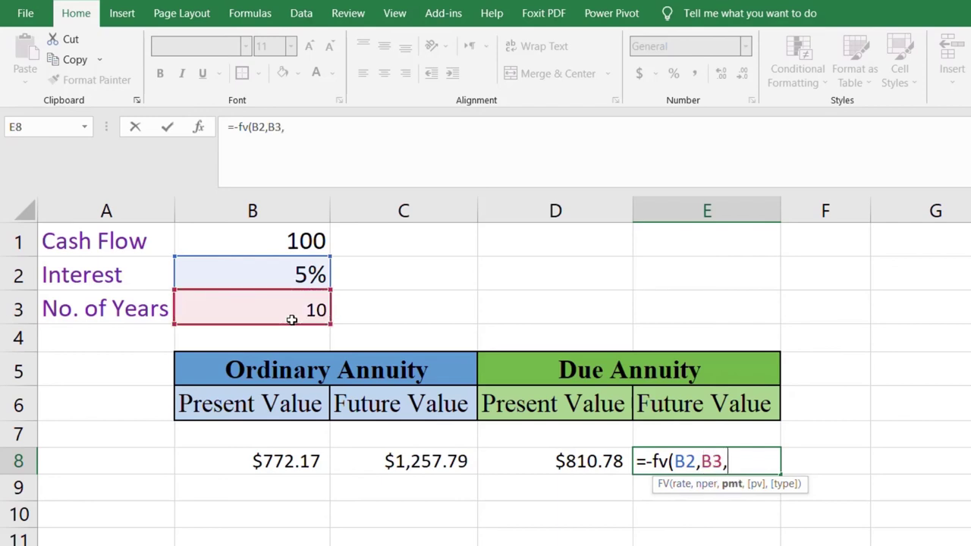
pyautogui.click(293, 241)
pyautogui.write(',')
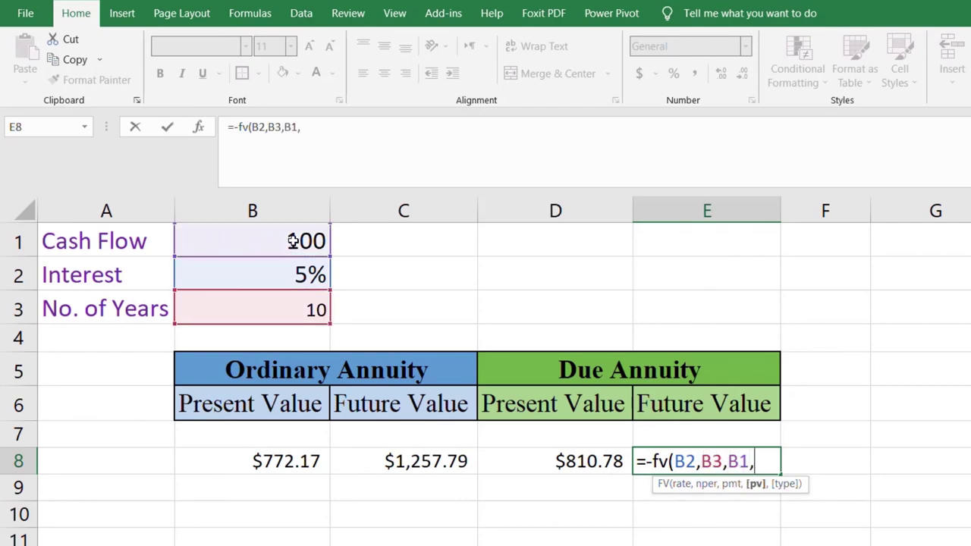
pyautogui.write('0,')
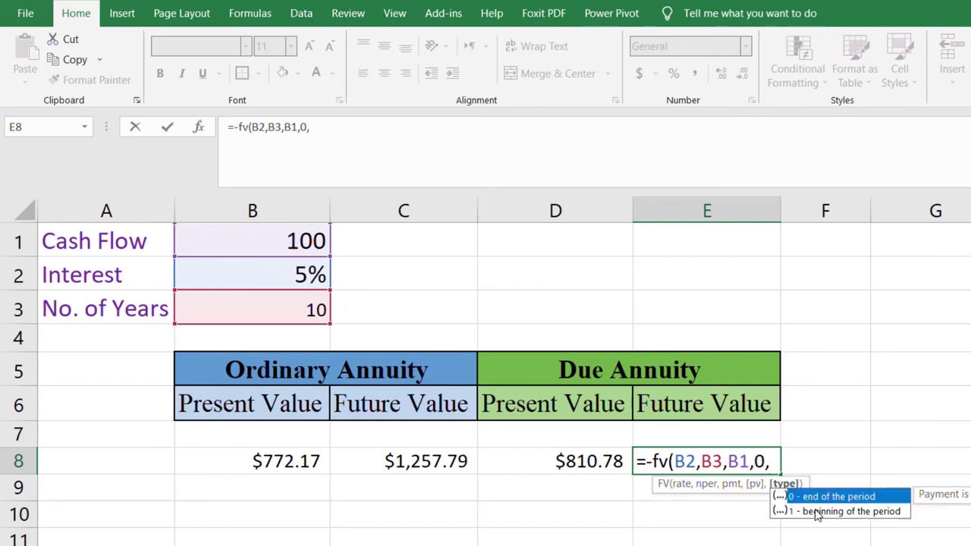
pyautogui.write('1')
pyautogui.press('BackSpace')
pyautogui.write('10')
pyautogui.press('BackSpace')
pyautogui.write(')')
pyautogui.press('Return')
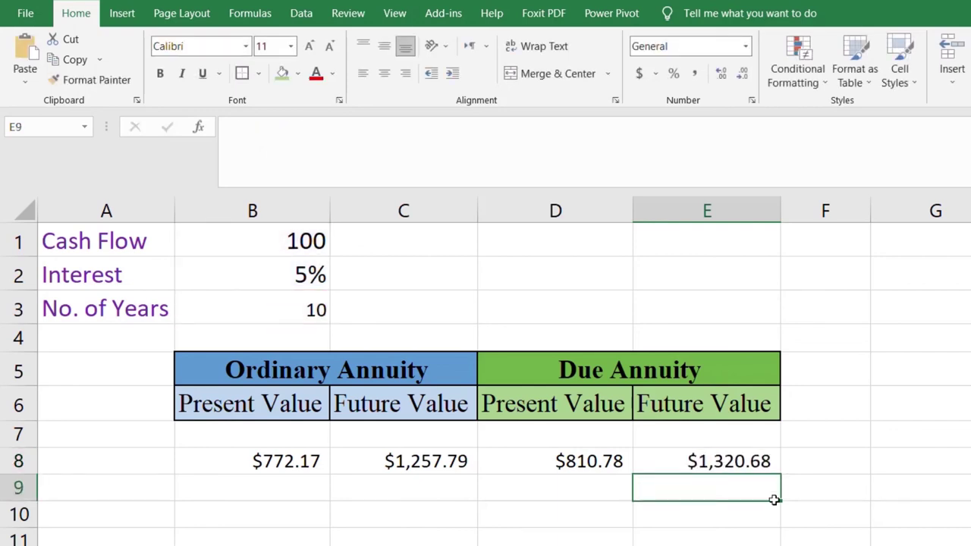
pyautogui.click(676, 444)
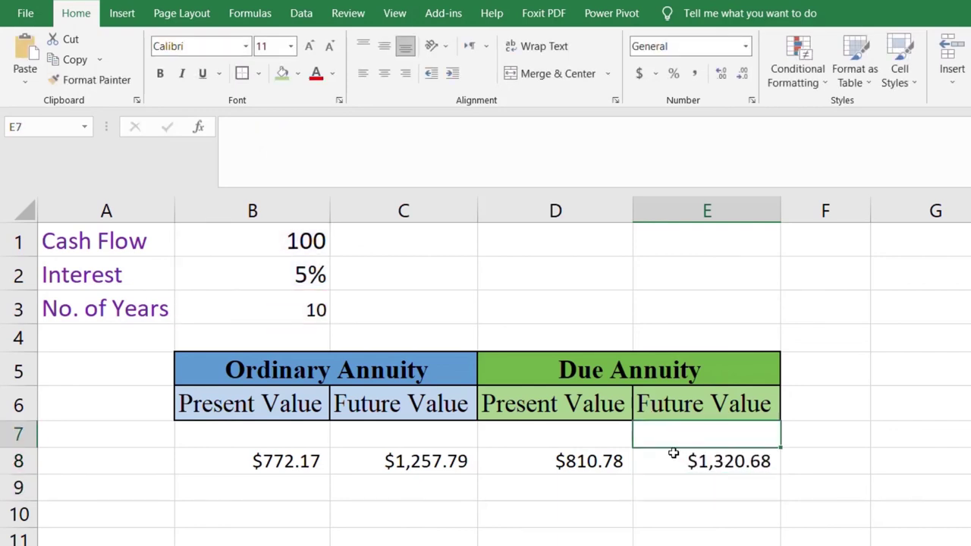
pyautogui.click(673, 454)
pyautogui.click(586, 541)
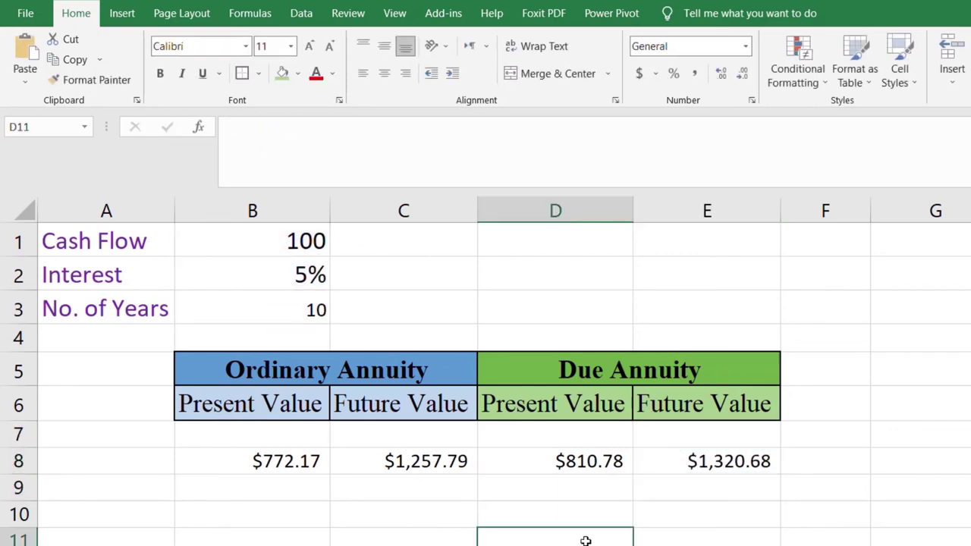